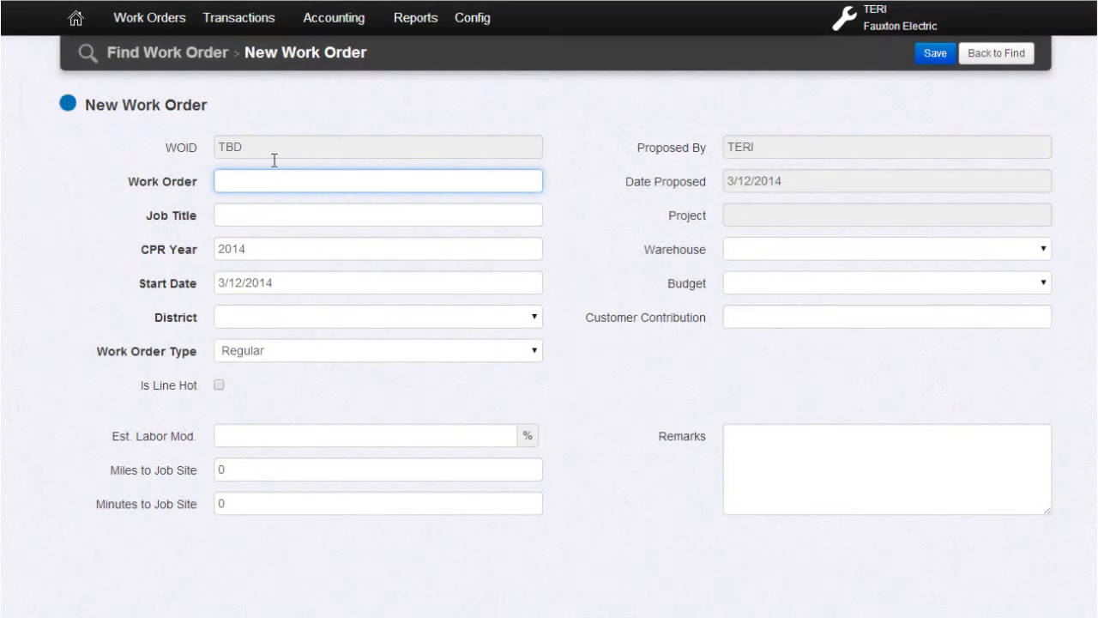
Step: Enter the new work order's number and a job title consisting of the service street address followed by "New SVC", keeping the CPR year and start date
text(2014-002)
key(Tab)
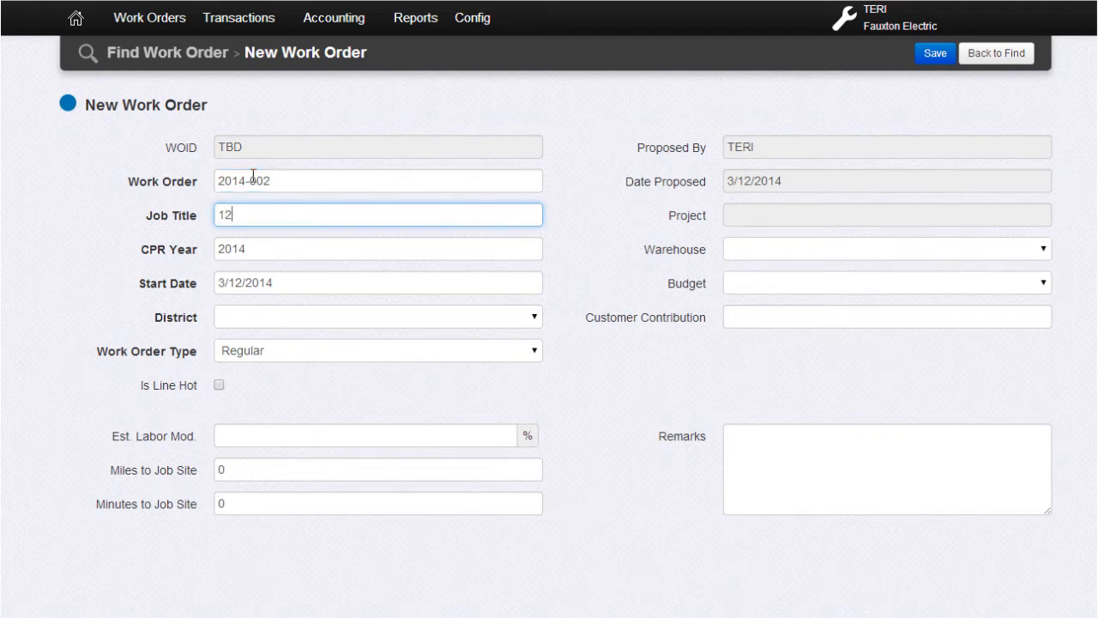
text(123 Main Street - New SVC)
key(Tab)
key(Tab)
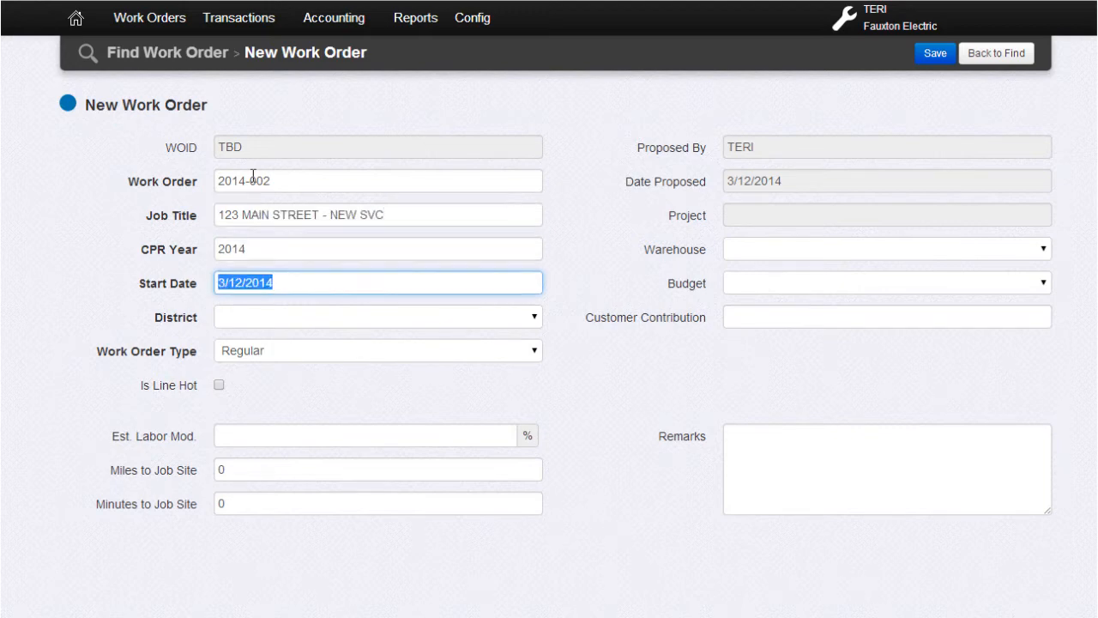
key(Tab)
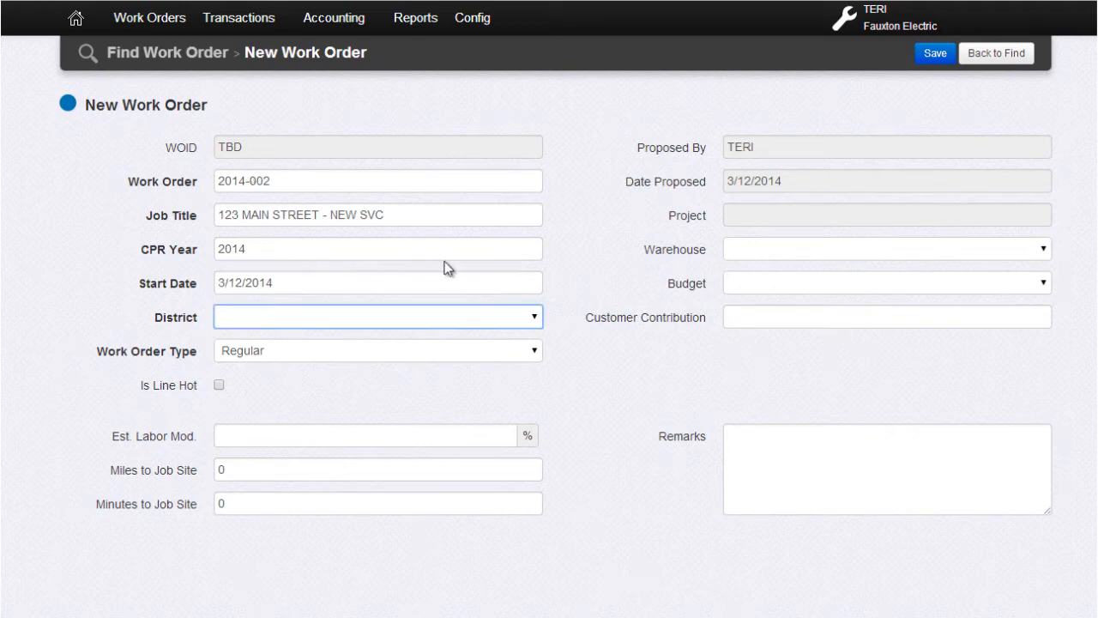
Step: Set the work order's district to NONE - NONE, keep the Regular work order type, and save the work order
click(520, 322)
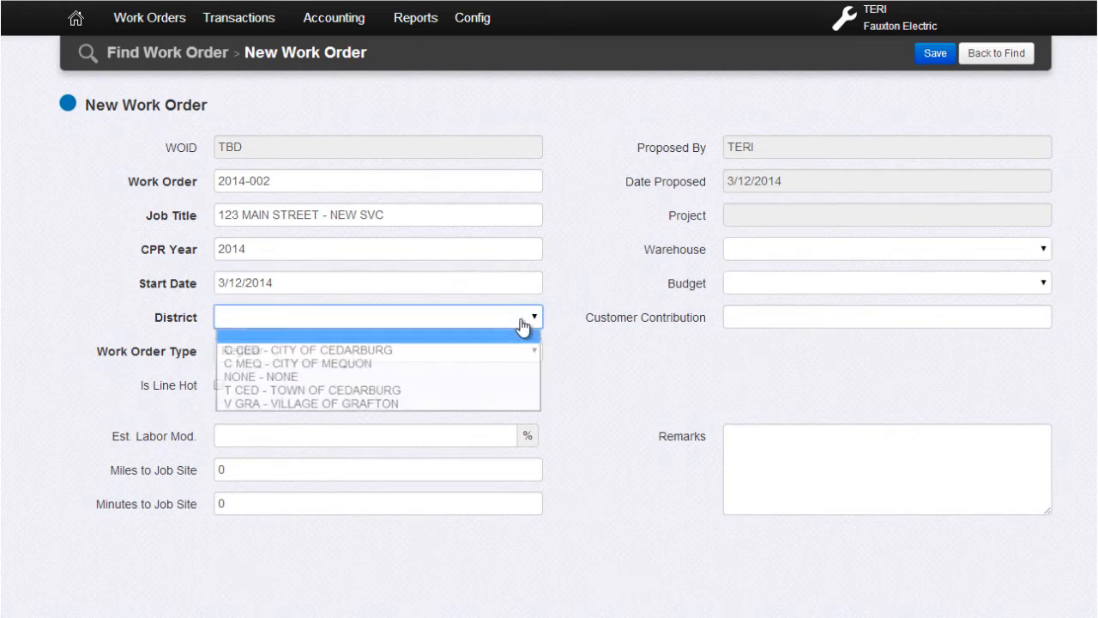
click(436, 377)
click(320, 364)
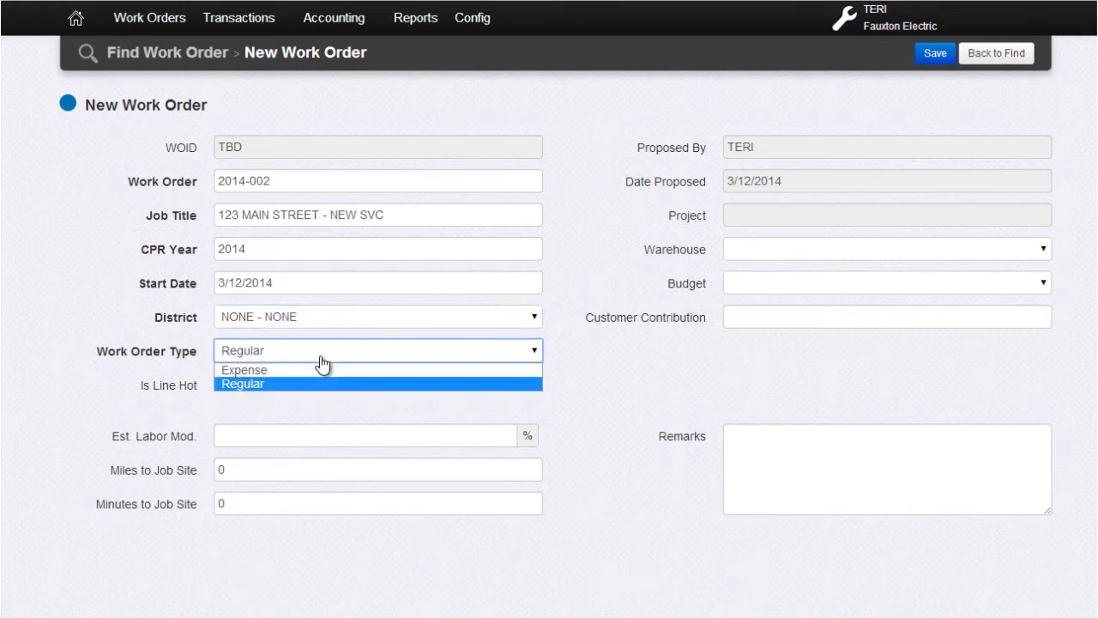
click(320, 359)
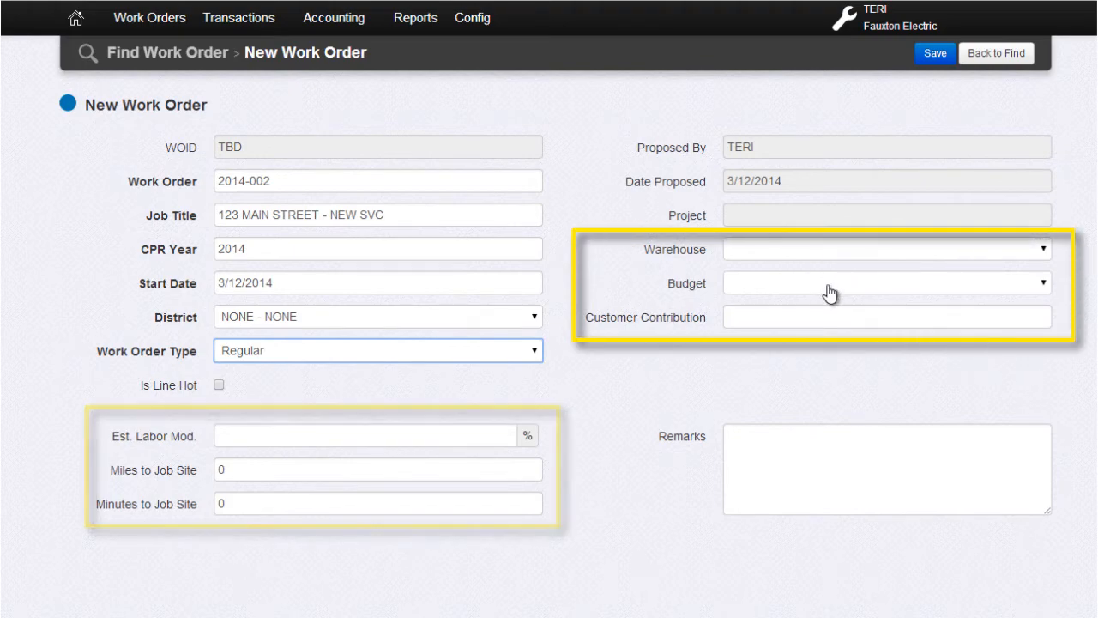
click(934, 54)
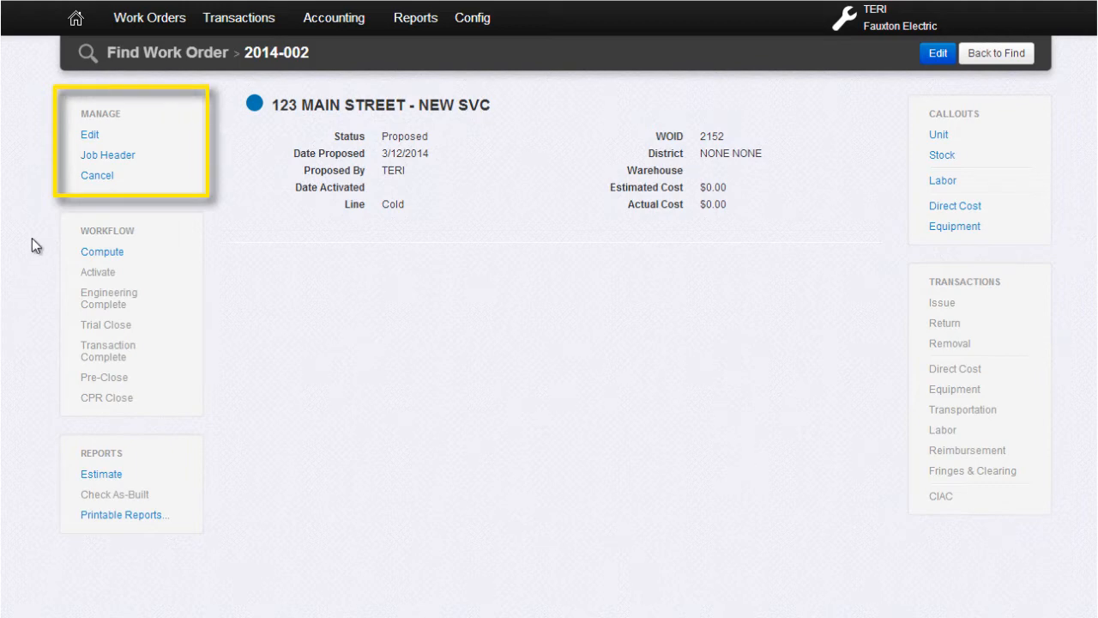
Step: Edit the work order's job header with the customer's first name, last name, account number, and home and work phone numbers, and save it
click(103, 157)
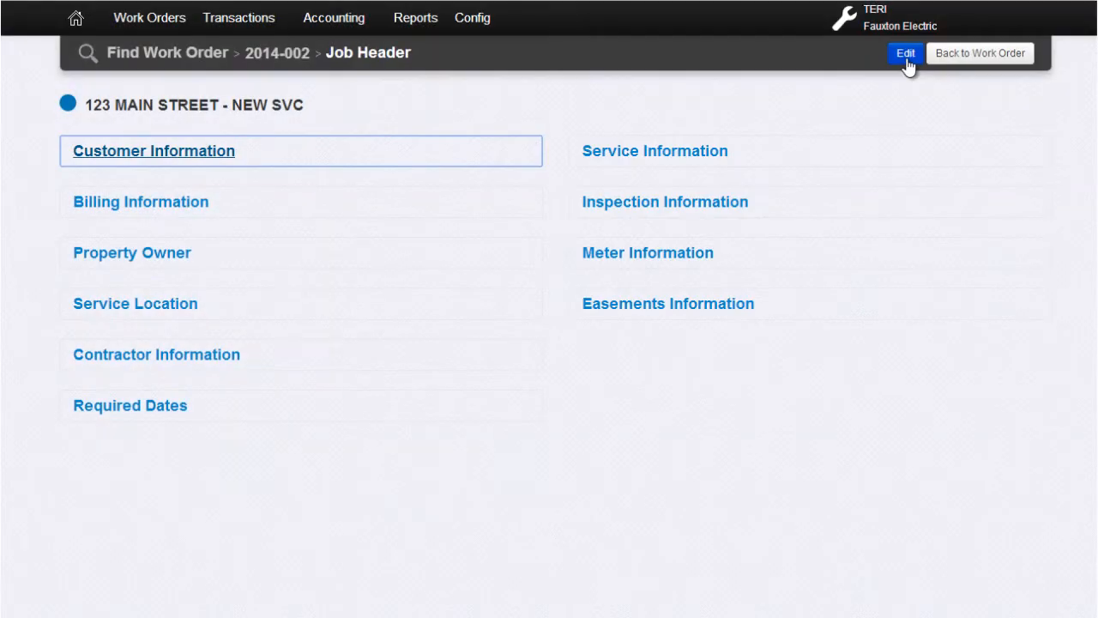
click(907, 57)
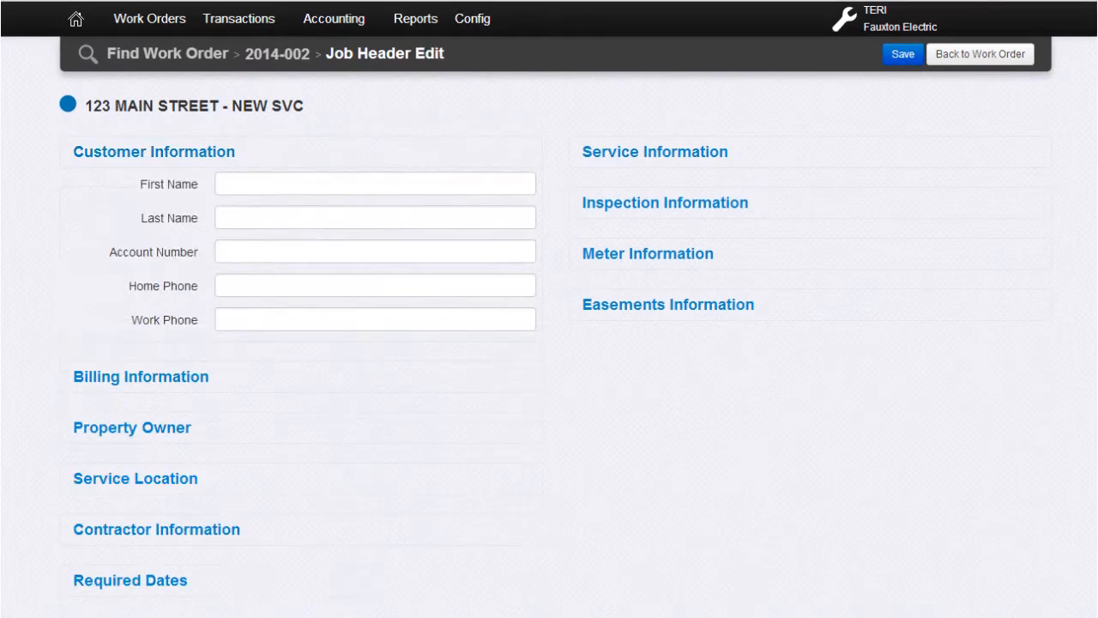
click(225, 188)
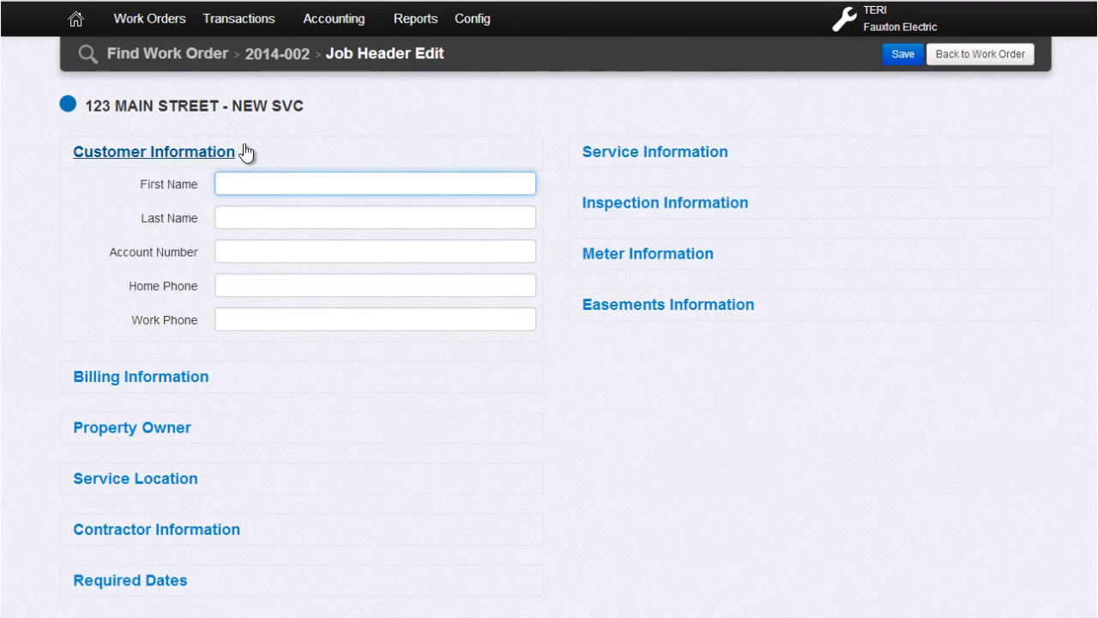
text(JOE)
key(Tab)
text(JONES)
key(Tab)
text(123-456)
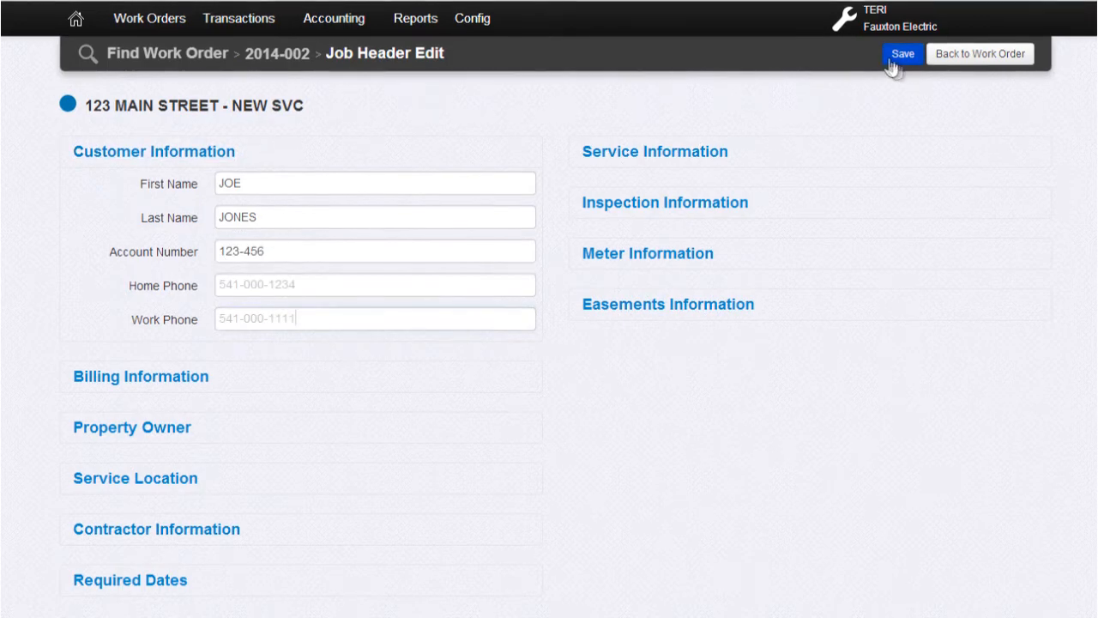
click(901, 55)
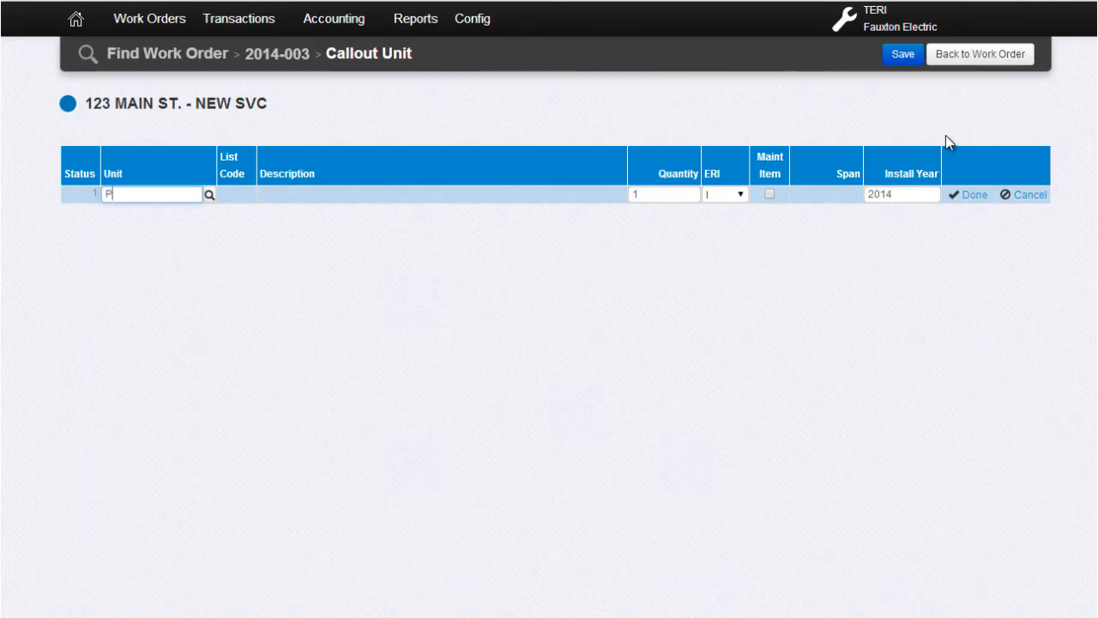
Step: Add unit P35-5 as the first row of the unit callout with a quantity of 1
text(-5)
key(Tab)
key(Tab)
key(Tab)
key(Tab)
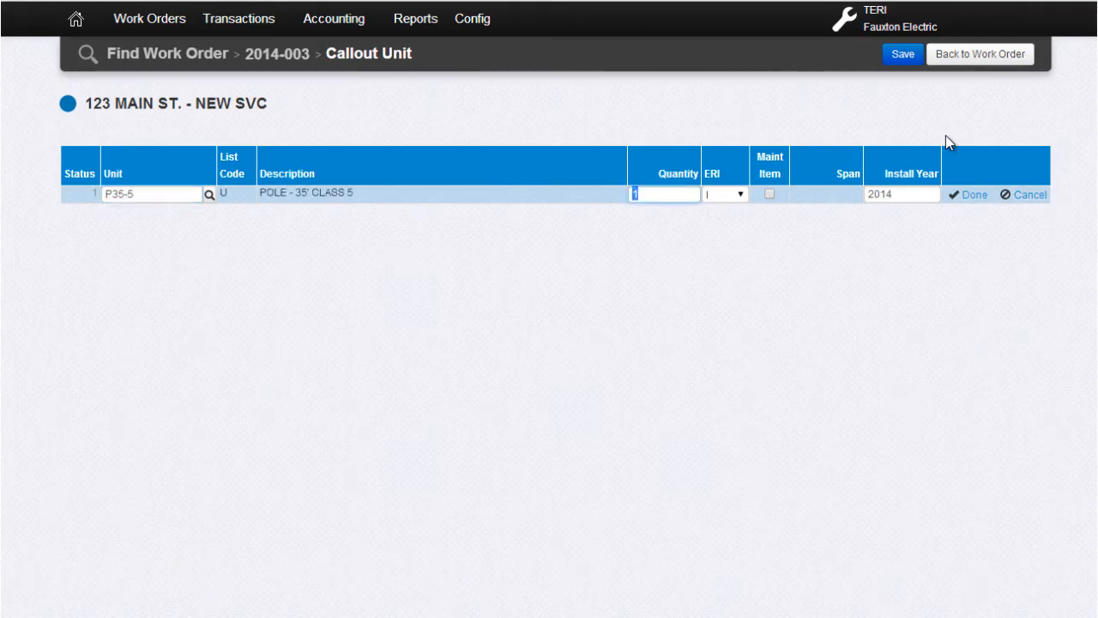
key(Return)
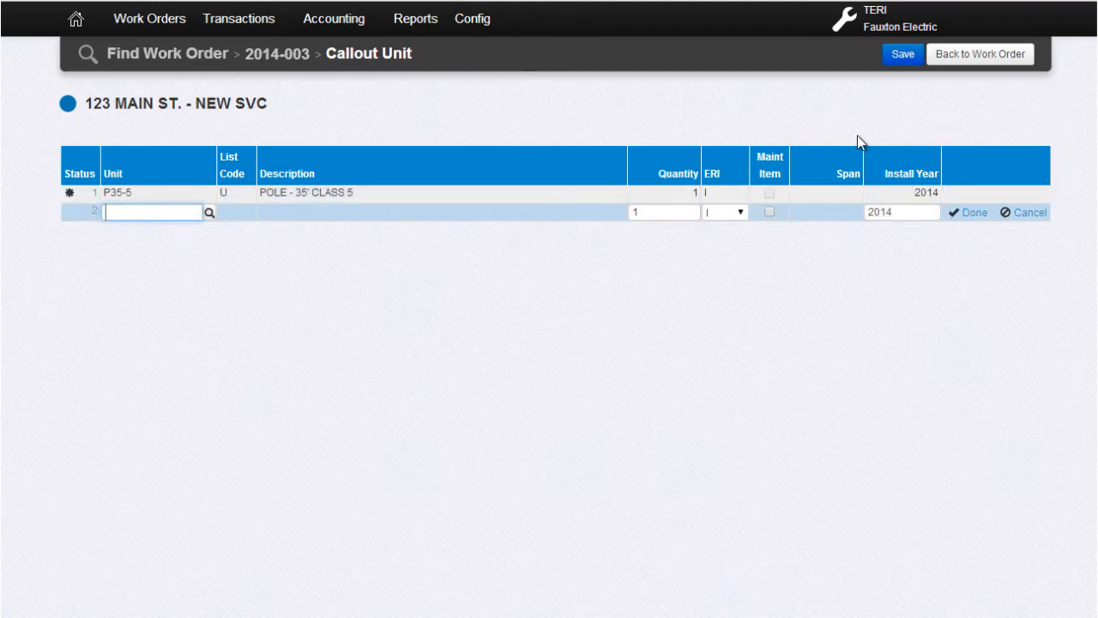
Step: Search the unit list without filters and choose 2-TRI-OC from page 4 of the results for the second callout row
click(210, 213)
key(Tab)
key(Tab)
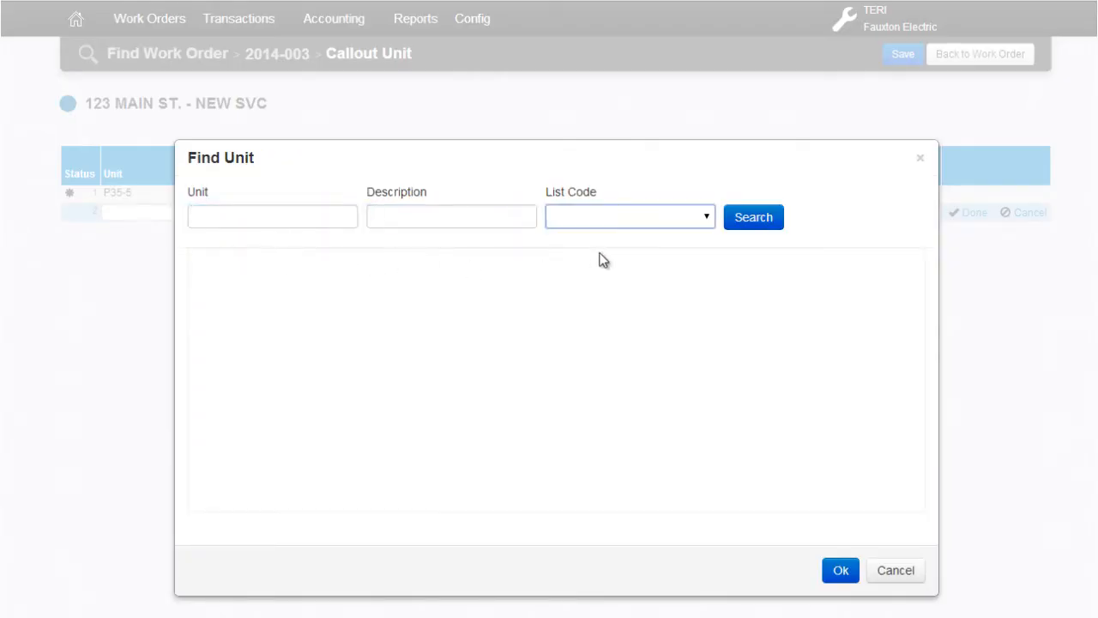
click(683, 230)
click(738, 242)
click(751, 220)
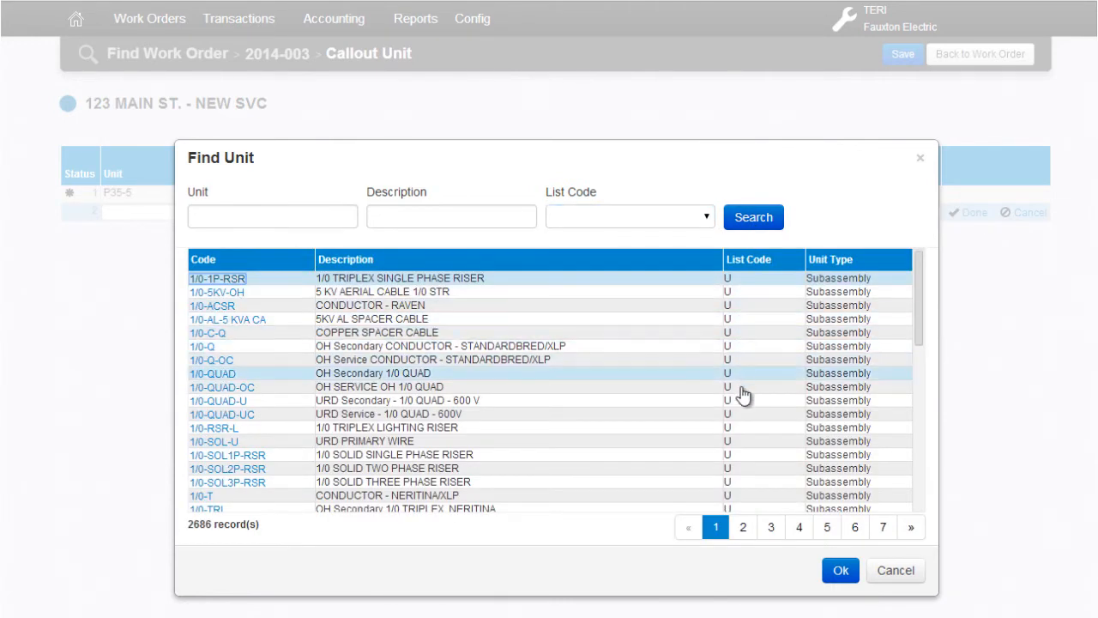
click(798, 527)
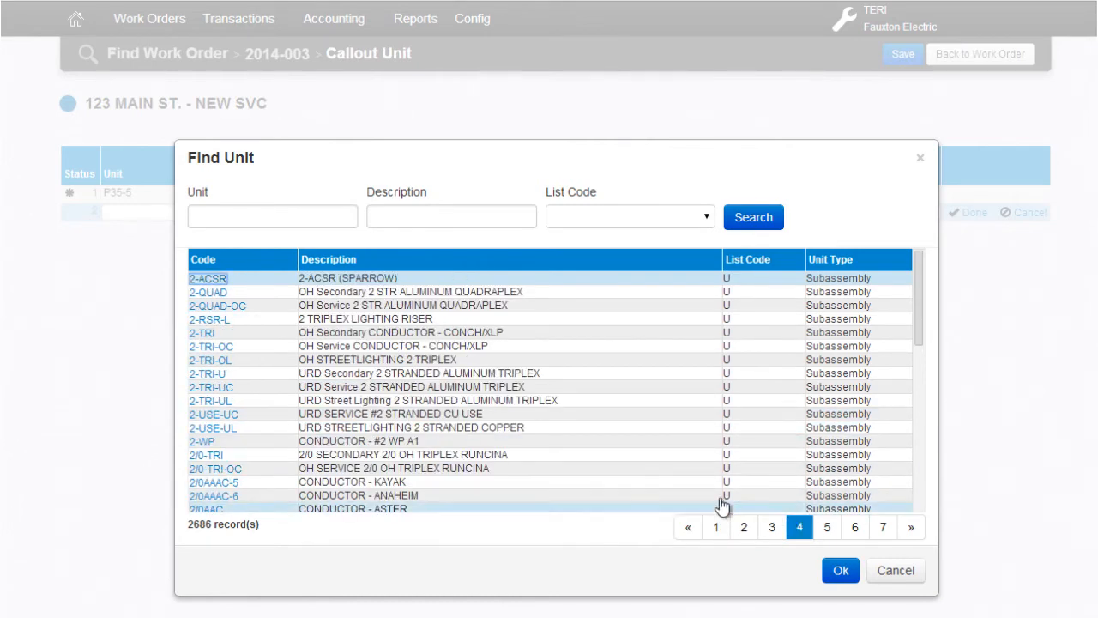
double_click(221, 347)
Step: Set the span of the 2-TRI-OC unit to 80 and complete its callout row
key(Tab)
key(Tab)
key(Tab)
key(Tab)
text(80)
key(Tab)
key(Return)
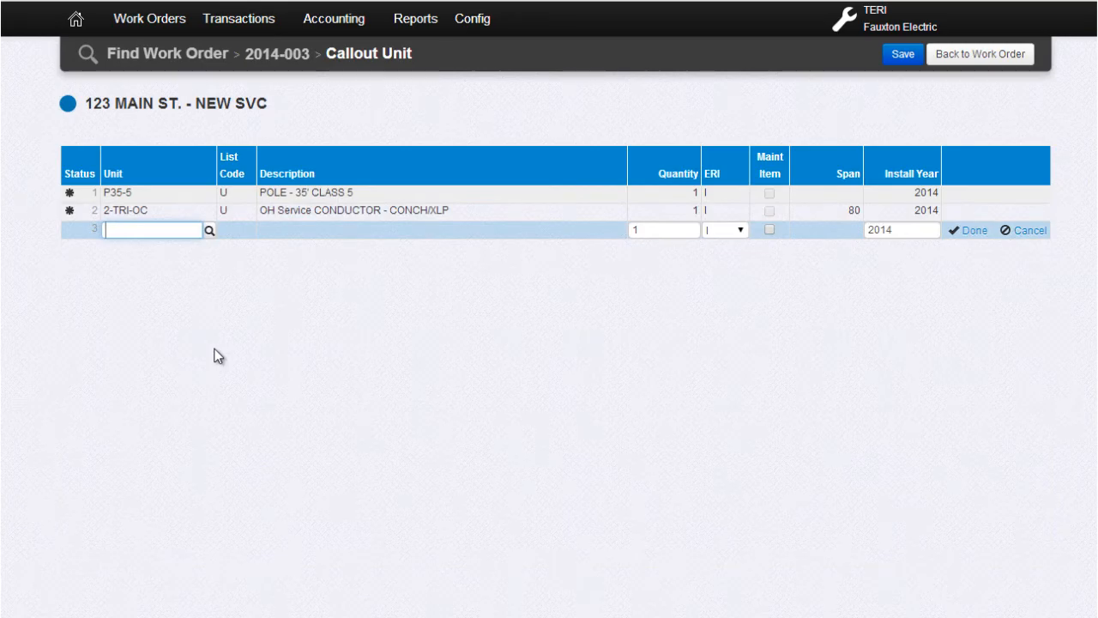
Step: Add unit E1-2 as the third callout row, keeping a quantity of 1
text(E1-2)
key(Tab)
key(Tab)
key(Tab)
key(Tab)
key(Return)
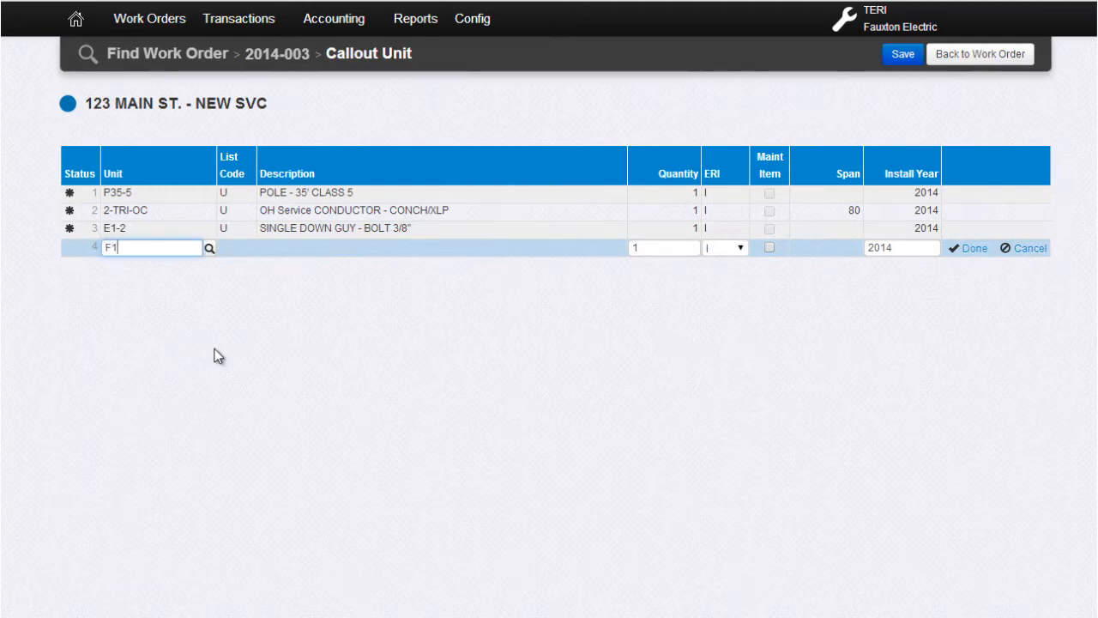
Step: Add unit F1-2 as the fourth callout row, keeping a quantity of 1
key(Tab)
key(Tab)
key(Tab)
key(Tab)
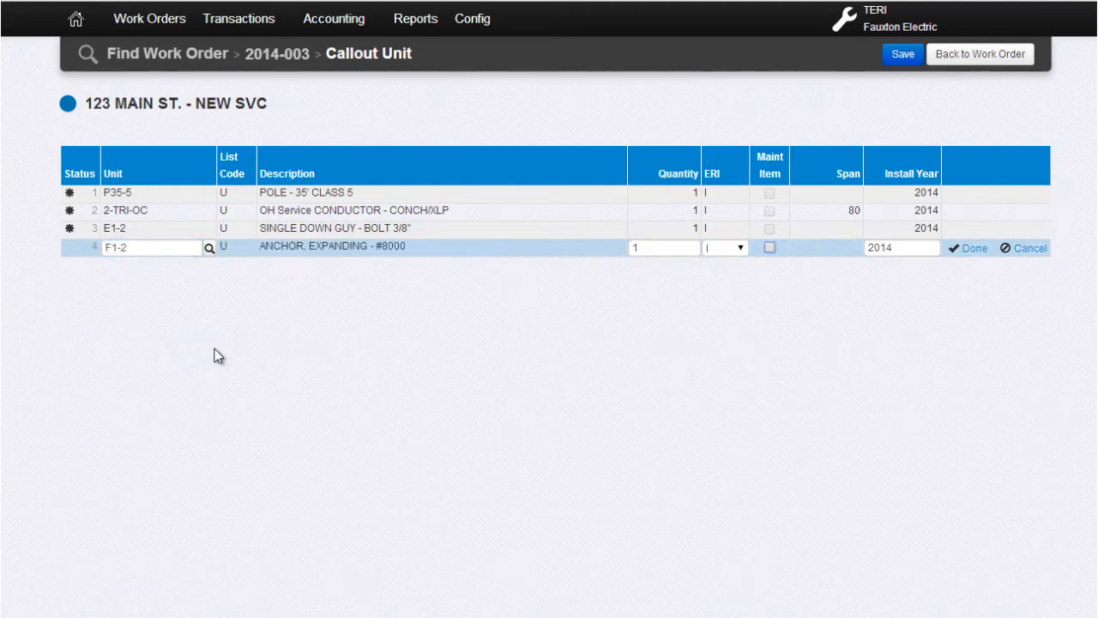
key(Return)
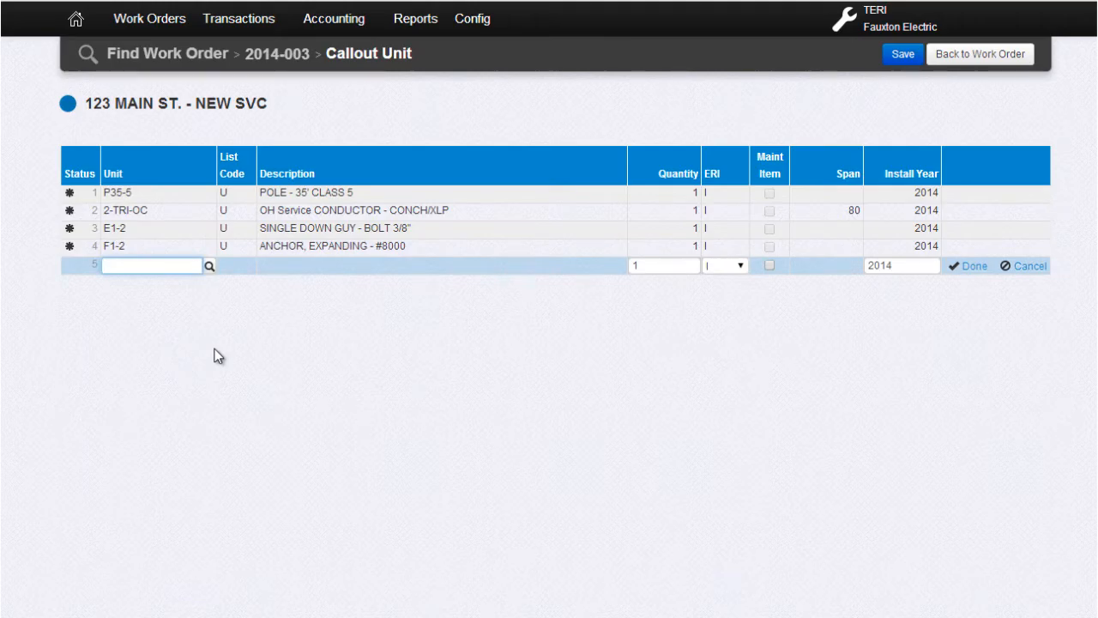
Step: Add unit J8 as the fifth callout row, keeping a quantity of 1
text(J8)
key(Tab)
key(Tab)
key(Tab)
key(Tab)
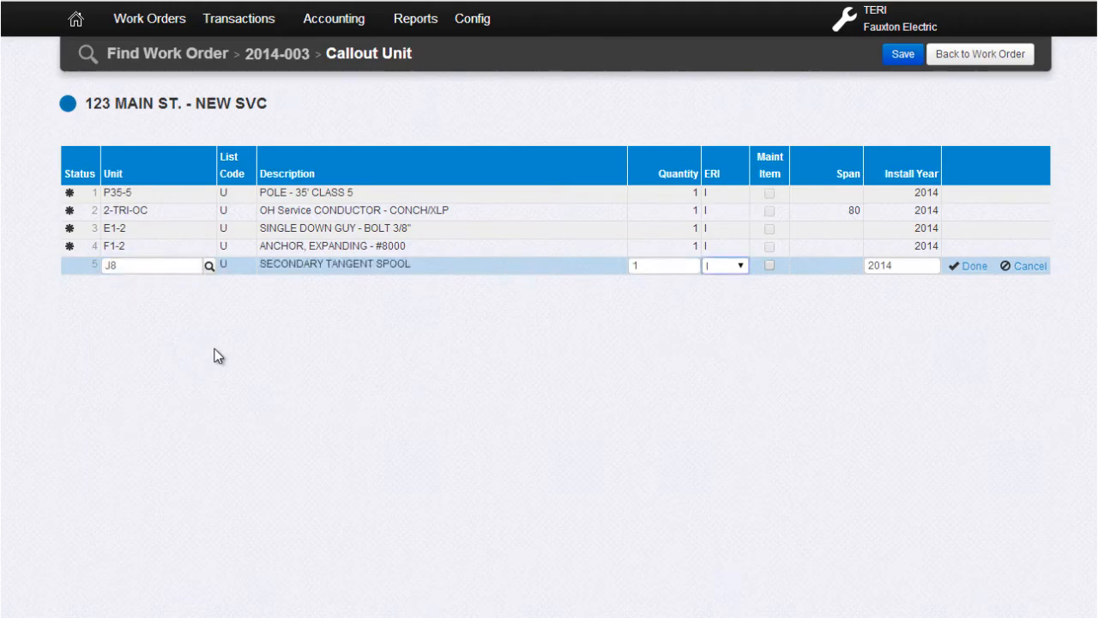
key(Return)
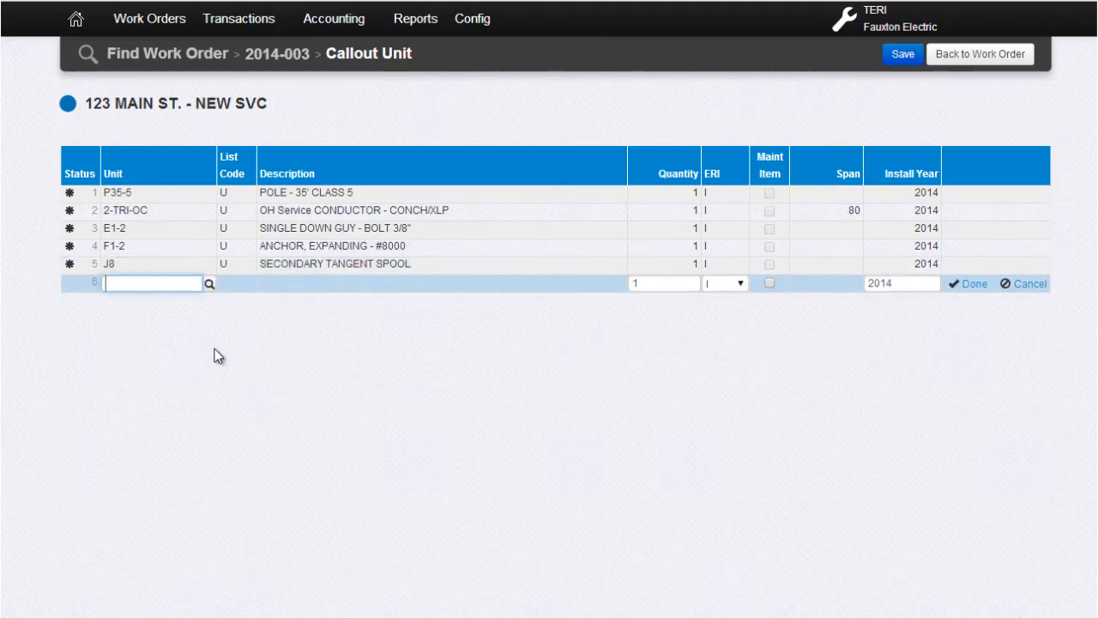
Step: Save the unit callouts and return to the work order
click(903, 55)
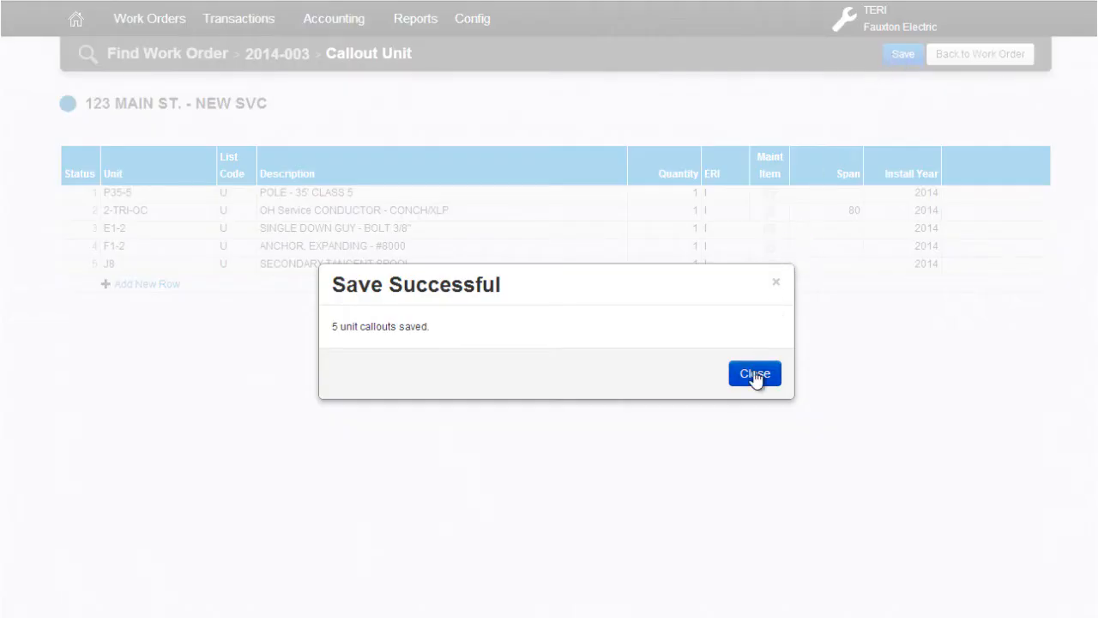
click(755, 375)
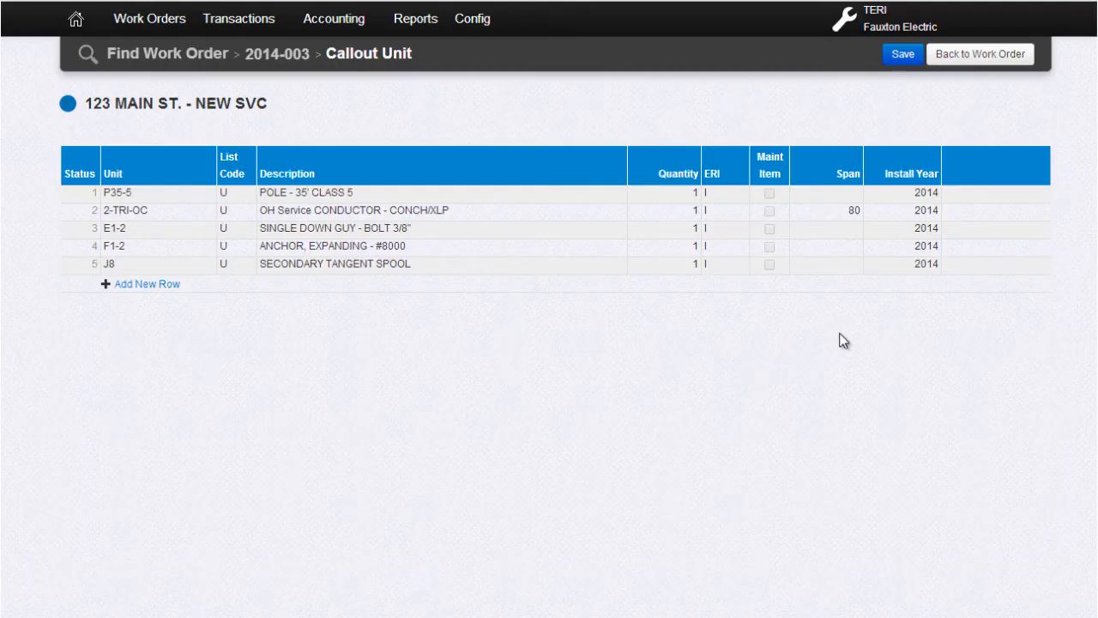
click(966, 54)
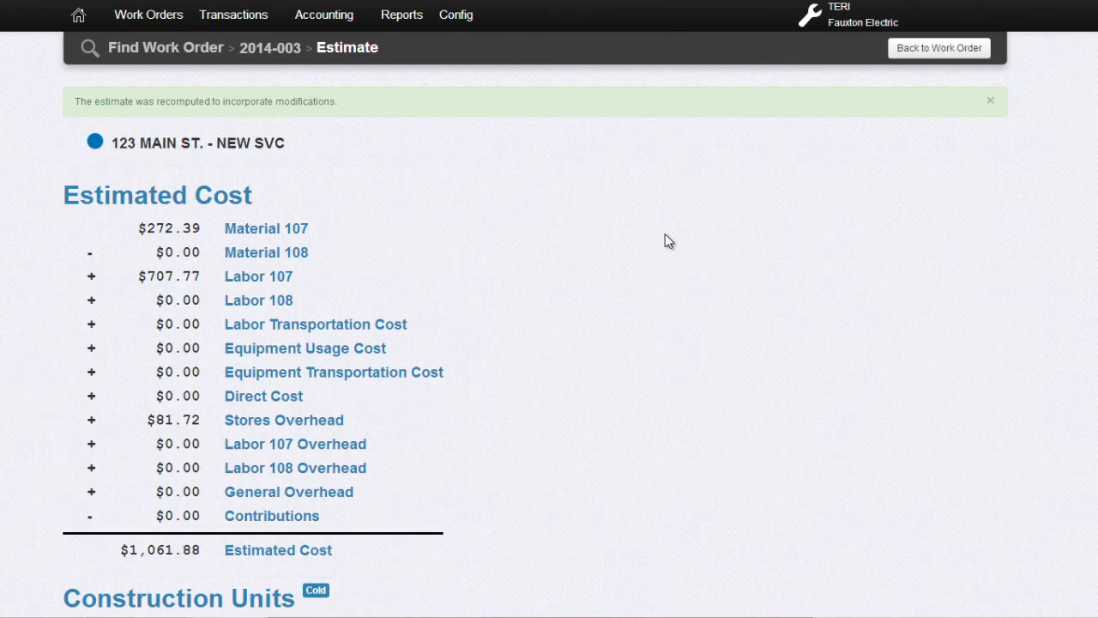
Step: Review the estimate's Material 107 breakdown and its labor, labor transportation, equipment, direct cost and stores overhead sections
click(248, 231)
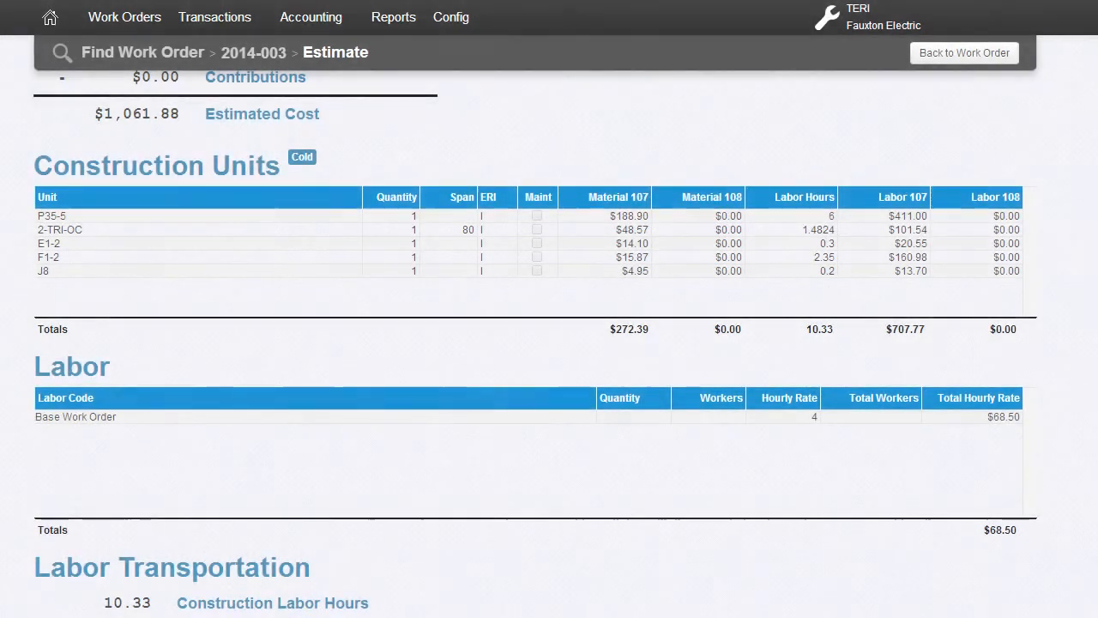
scroll(536, 343, down, 4)
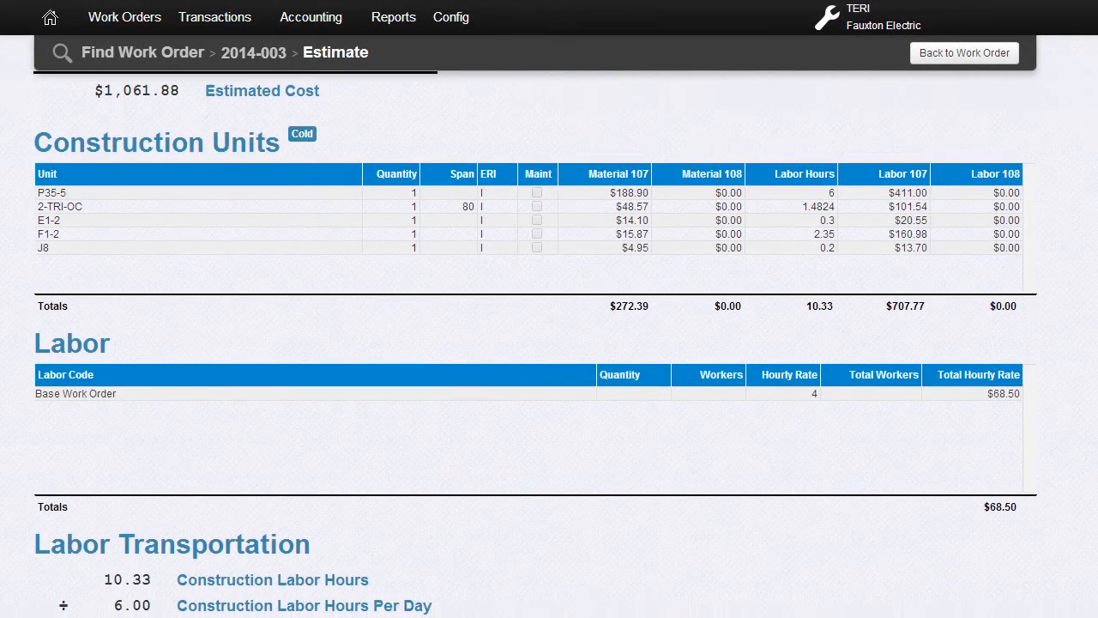
scroll(535, 343, down, 5)
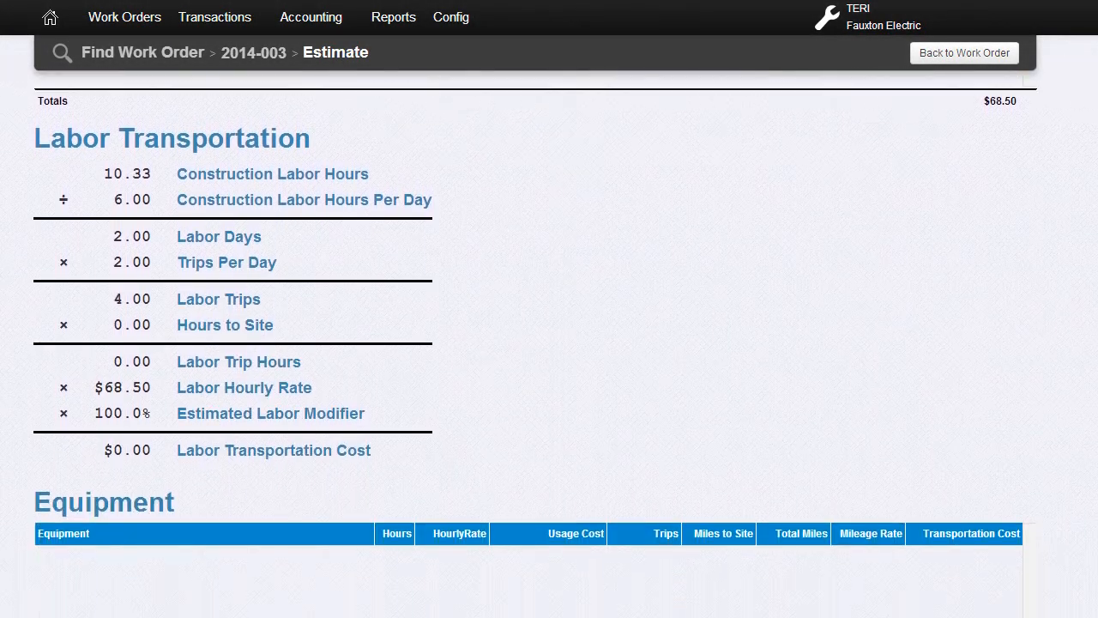
scroll(535, 343, down, 2)
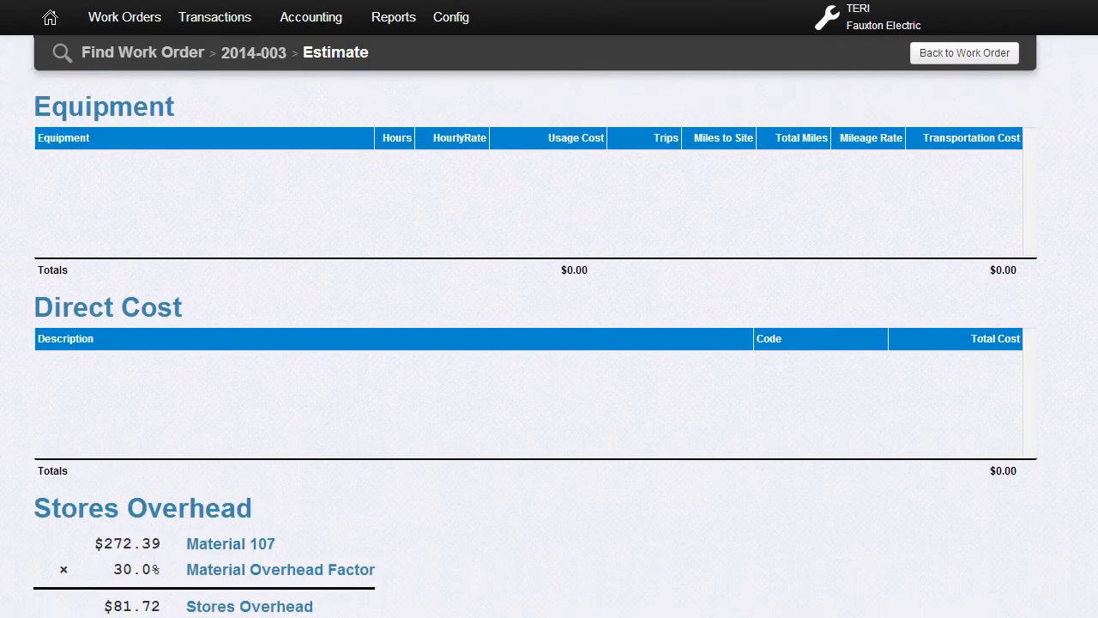